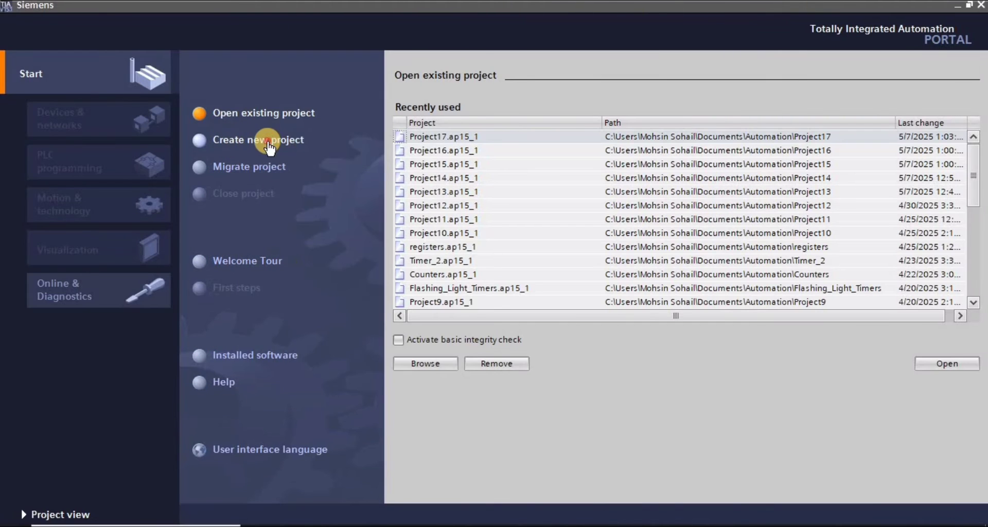
# Step: Create a new project named Project18 and start adding a new device to it
pyautogui.click(270, 145)
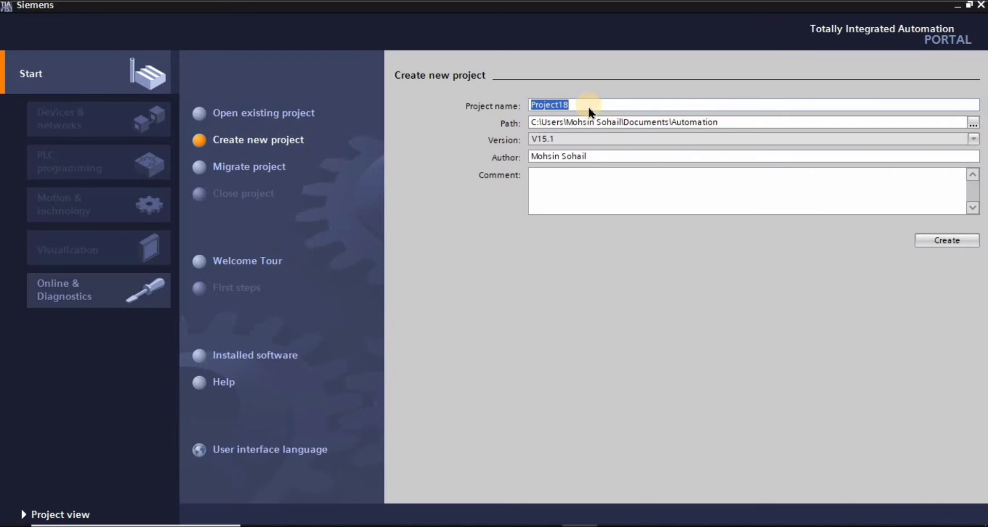
pyautogui.click(963, 240)
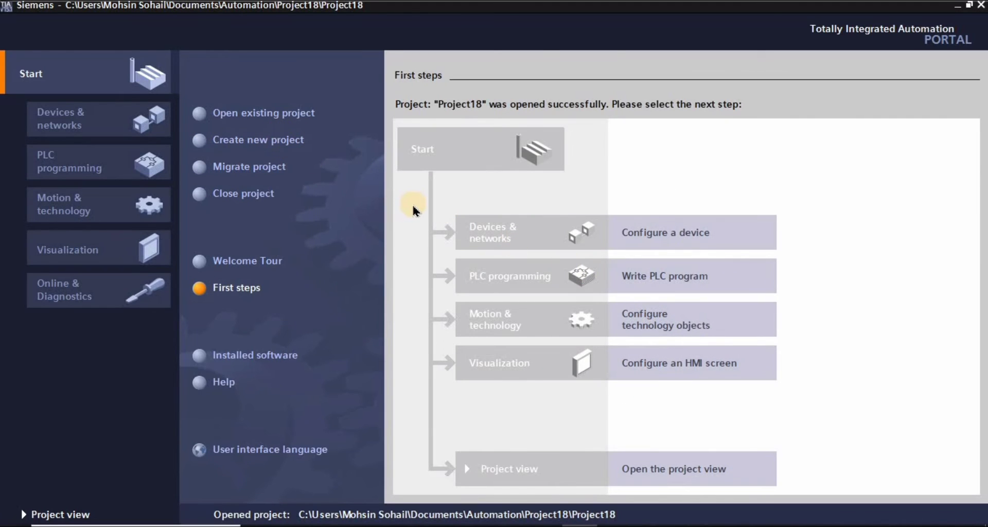
pyautogui.click(661, 234)
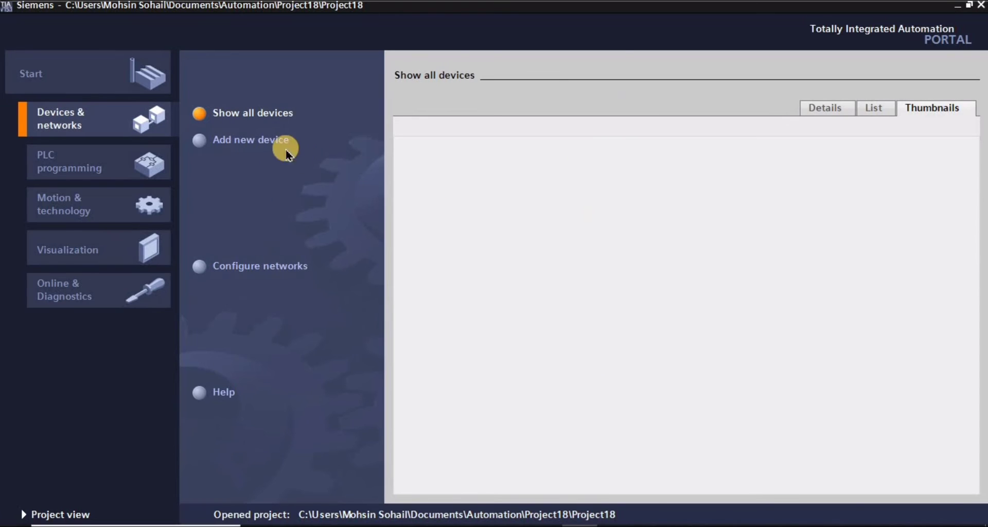
pyautogui.click(237, 149)
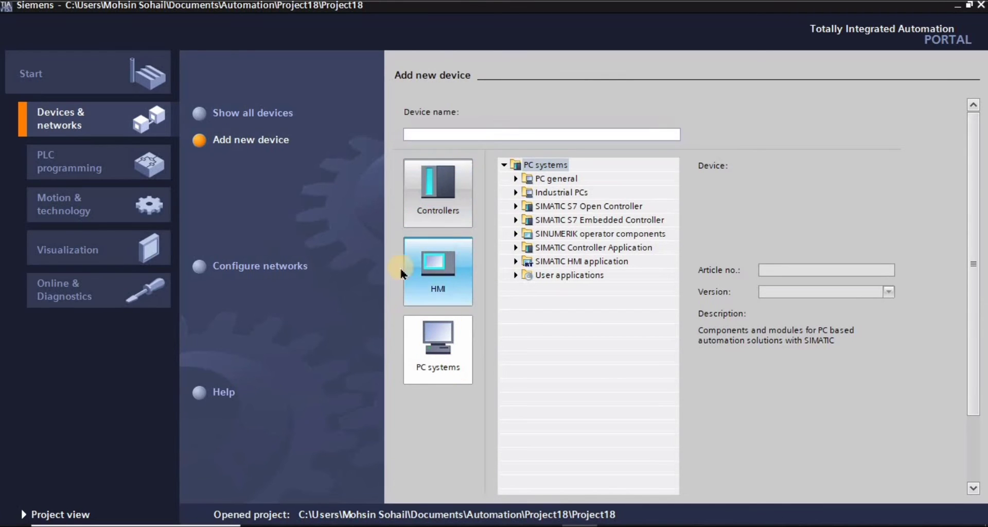
# Step: Add the 7" TP700 Comfort HMI panel, article 6AV2 124-0GC01-0AX0, with the device wizard turned off
pyautogui.click(440, 266)
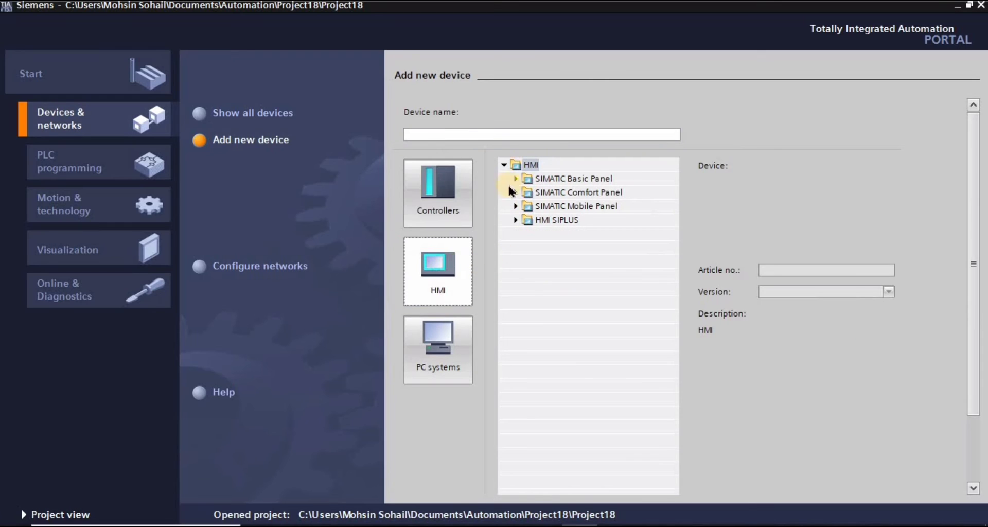
pyautogui.click(529, 167)
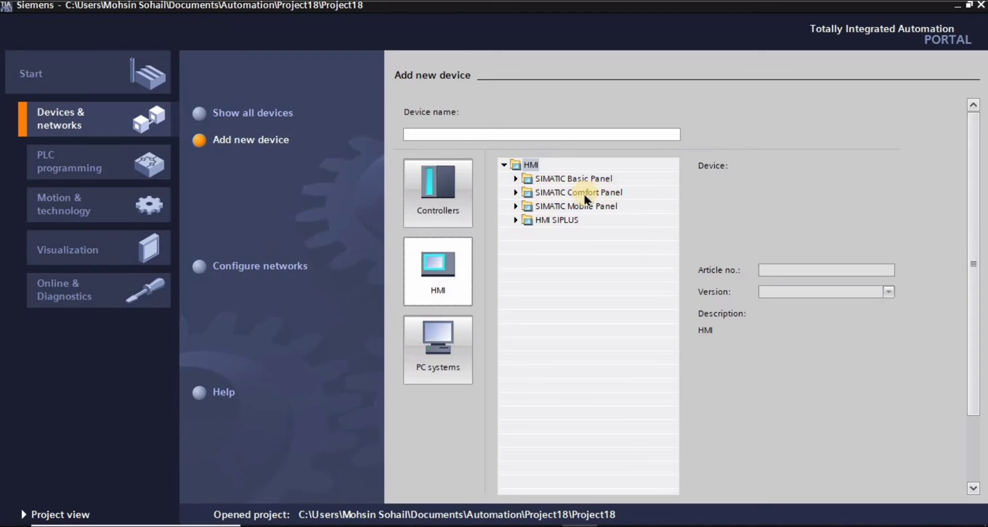
pyautogui.click(515, 192)
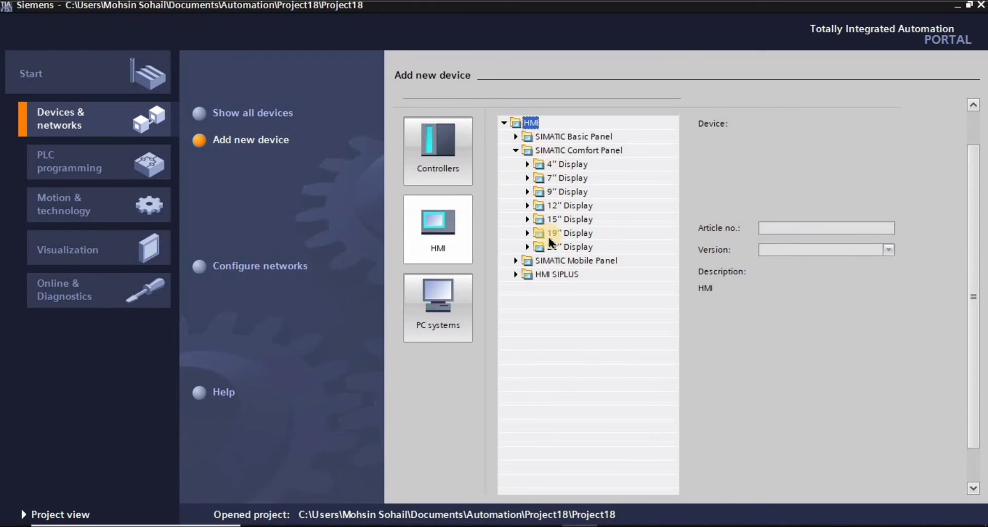
pyautogui.click(526, 178)
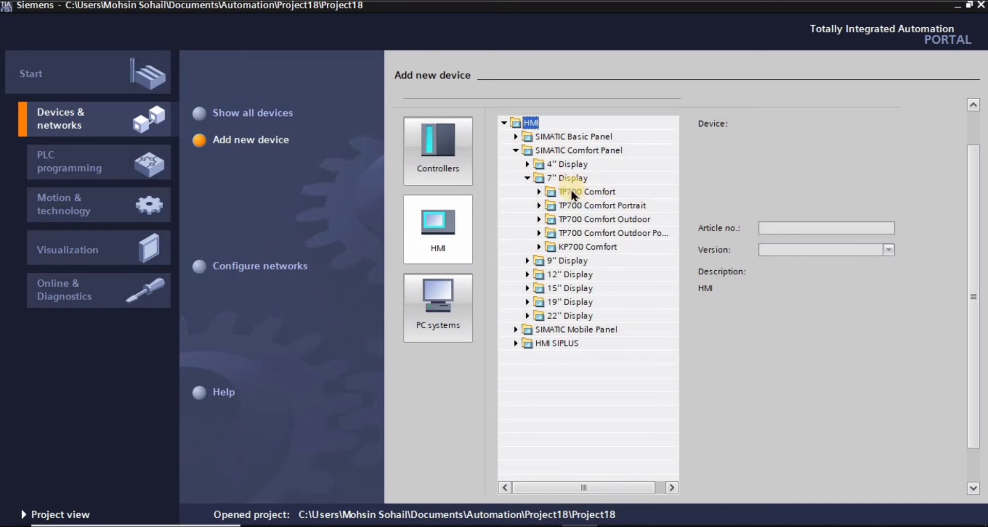
pyautogui.click(540, 191)
pyautogui.click(615, 205)
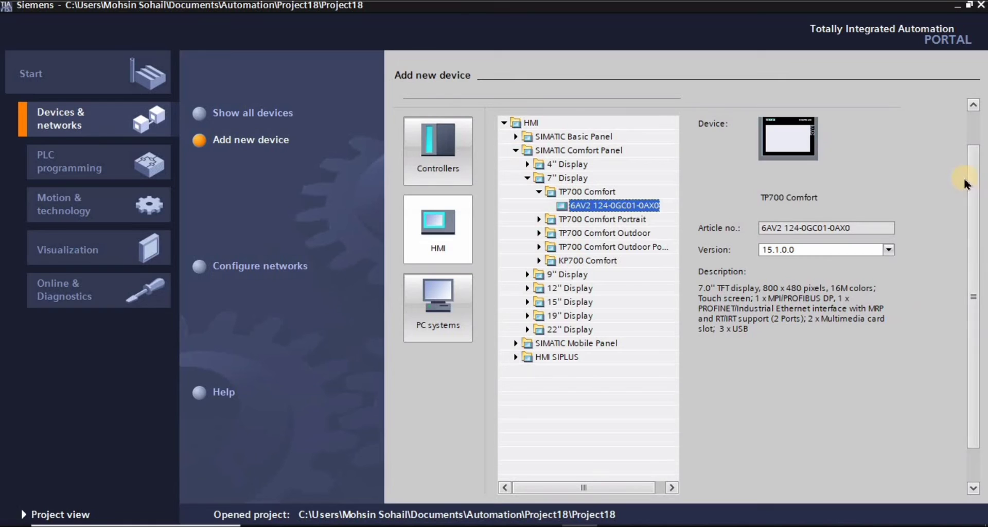
pyautogui.moveTo(972, 184); pyautogui.dragTo(930, 353)
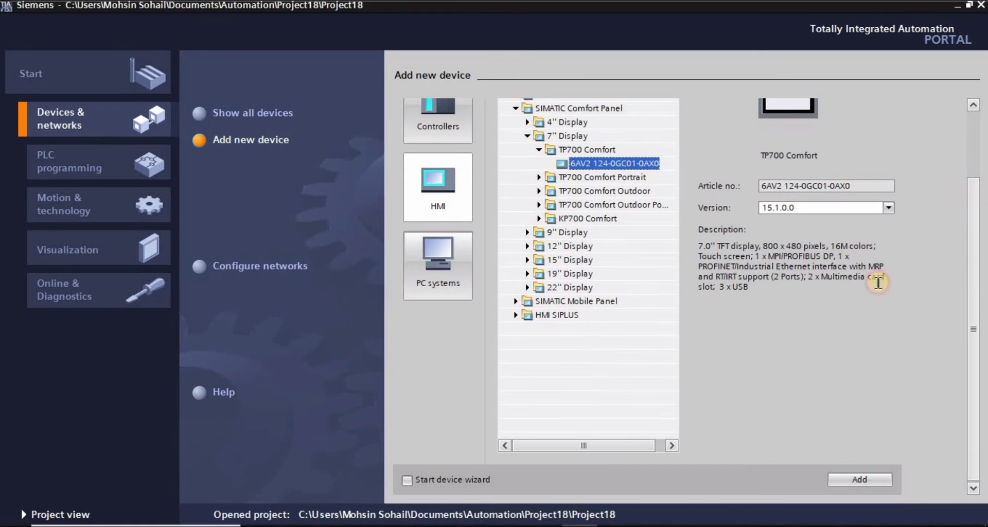
pyautogui.click(407, 480)
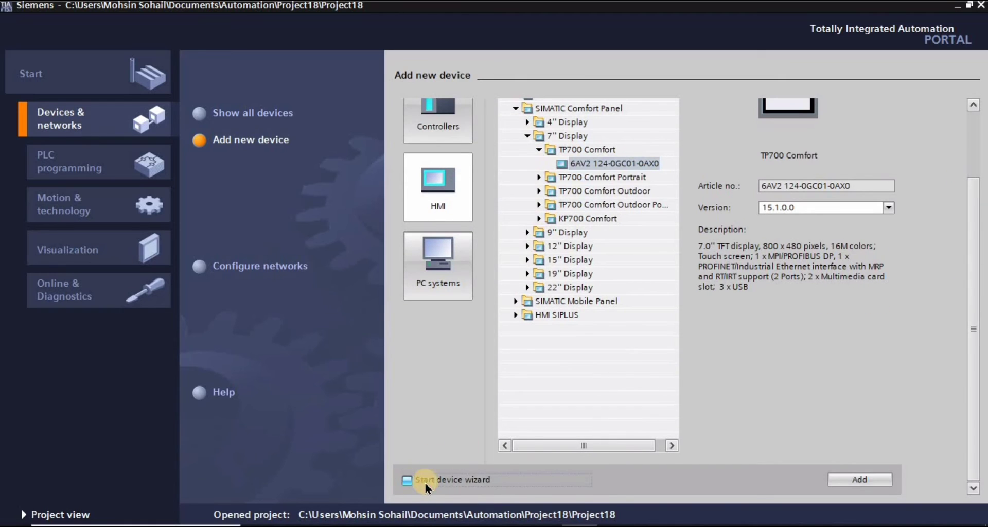
pyautogui.click(864, 479)
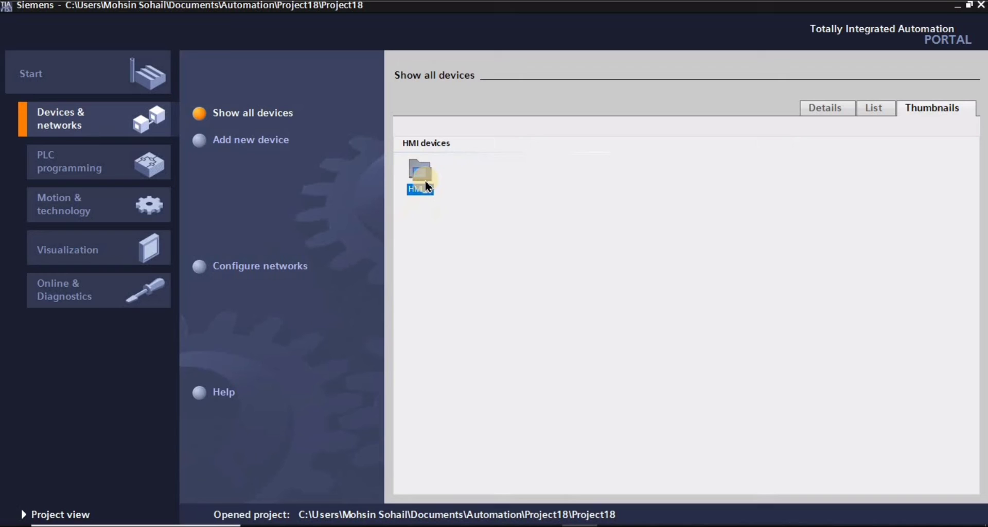
# Step: Rename the new HMI device as MYpanel
pyautogui.rightClick(425, 180)
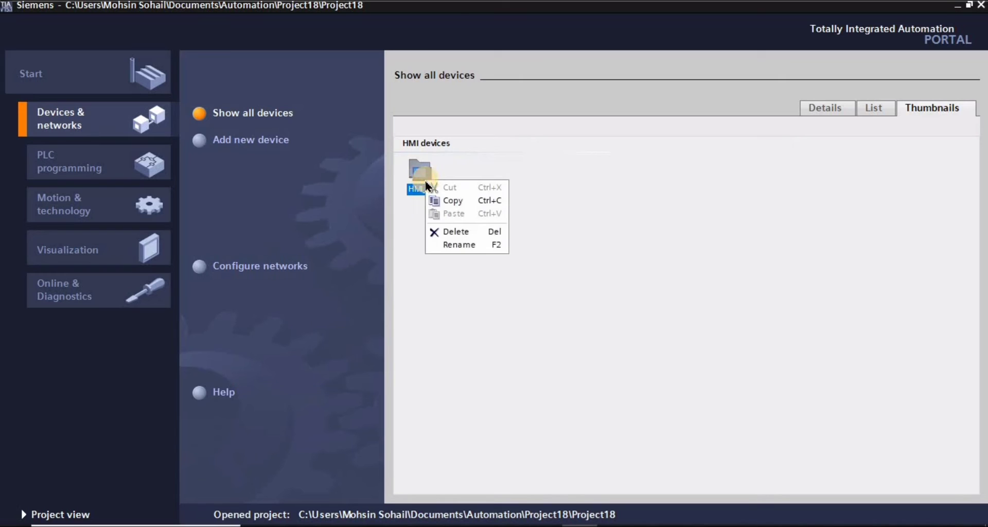
pyautogui.click(461, 245)
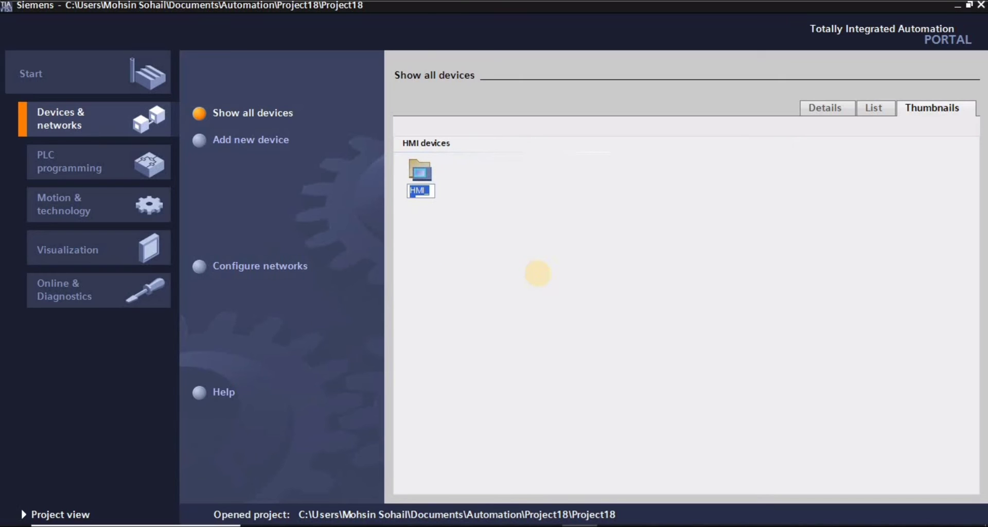
pyautogui.write('My')
pyautogui.press('BackSpace')
pyautogui.press('BackSpace')
pyautogui.write('MYp')
pyautogui.press('BackSpace')
pyautogui.press('BackSpace')
pyautogui.press('BackSpace')
pyautogui.write('nel')
pyautogui.press('Return')
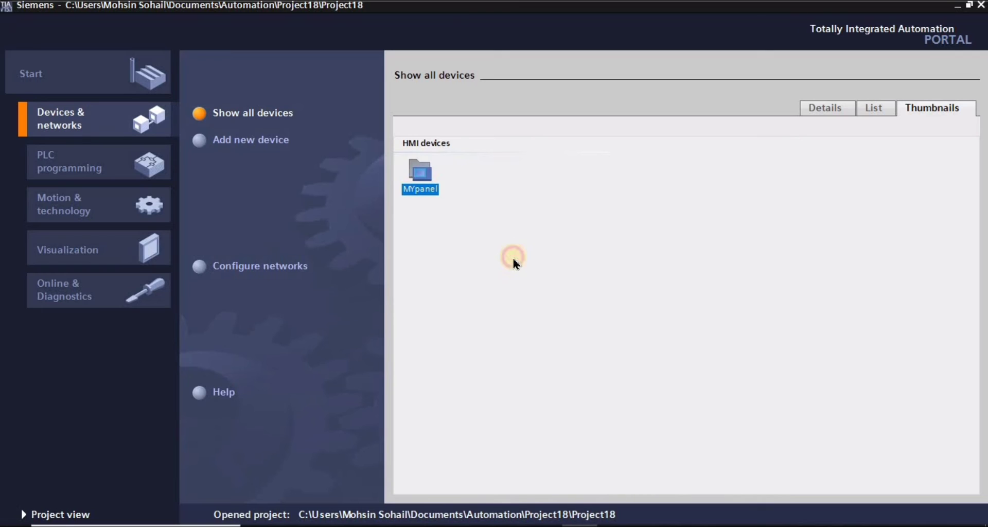
# Step: Open MYpanel in the device view and enlarge the graphic area above its properties
pyautogui.doubleClick(410, 177)
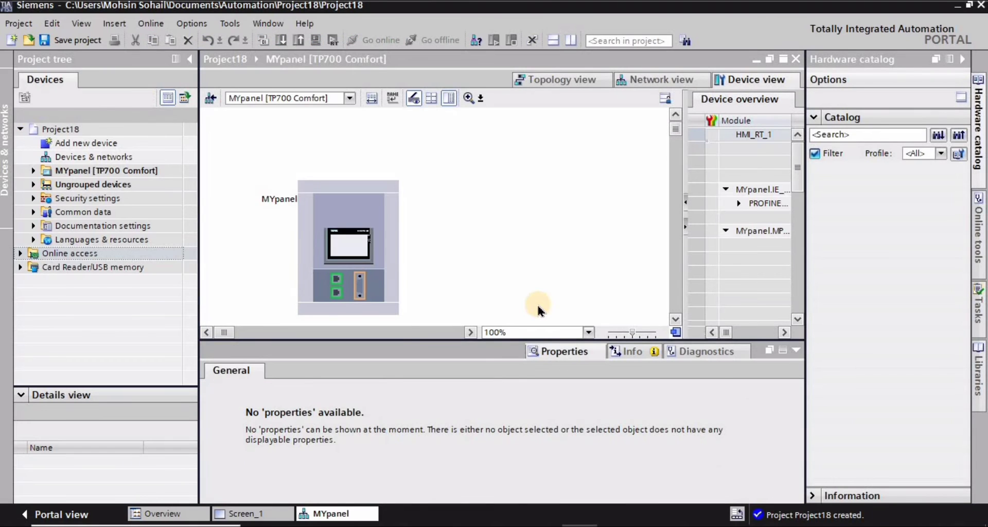
pyautogui.click(190, 59)
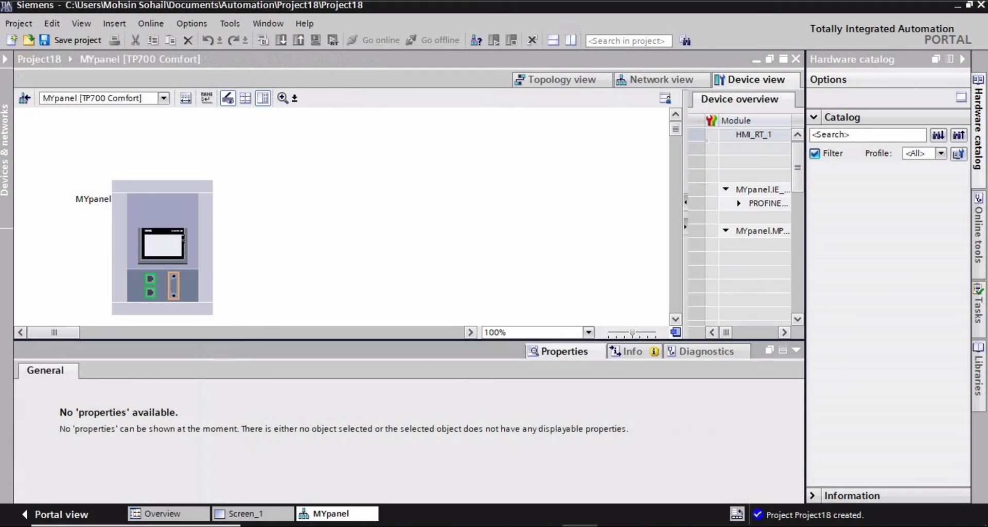
pyautogui.click(4, 61)
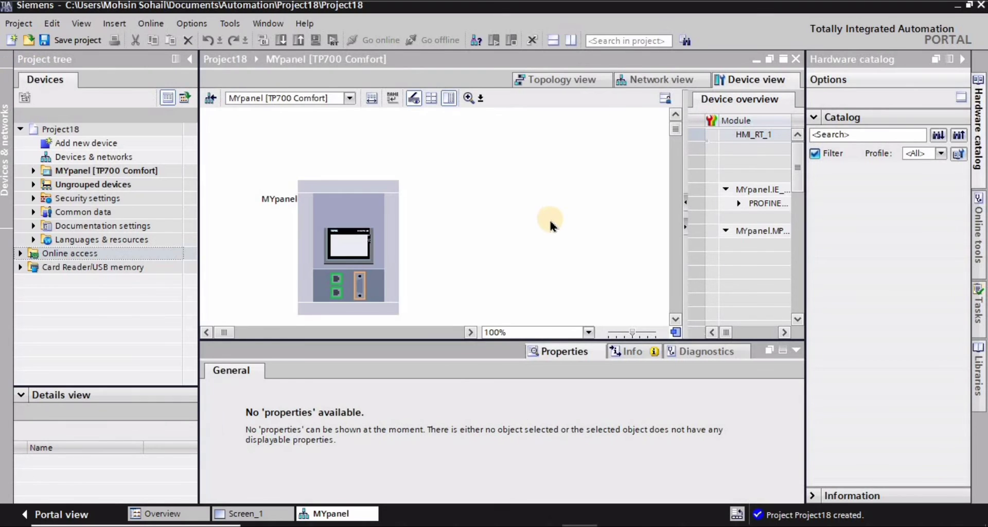
pyautogui.click(550, 221)
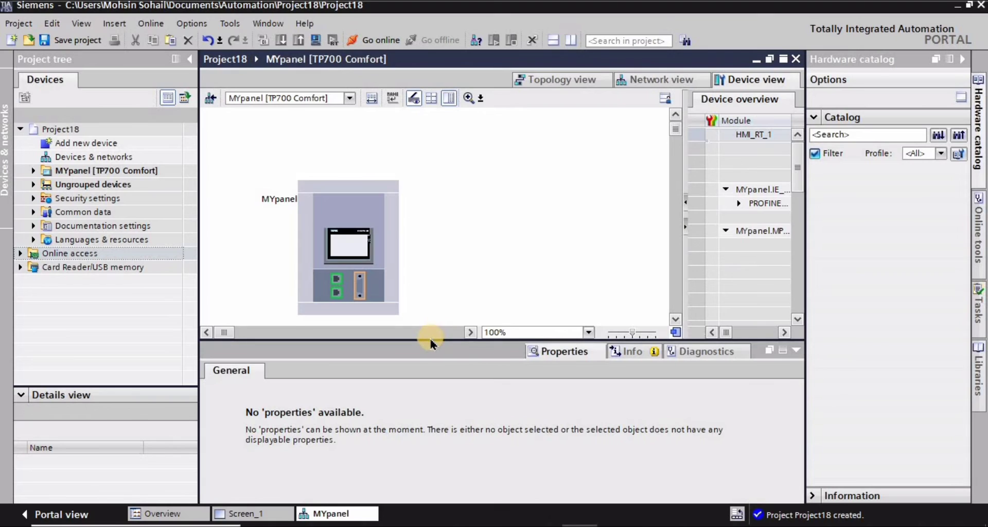
pyautogui.moveTo(428, 340); pyautogui.dragTo(426, 368)
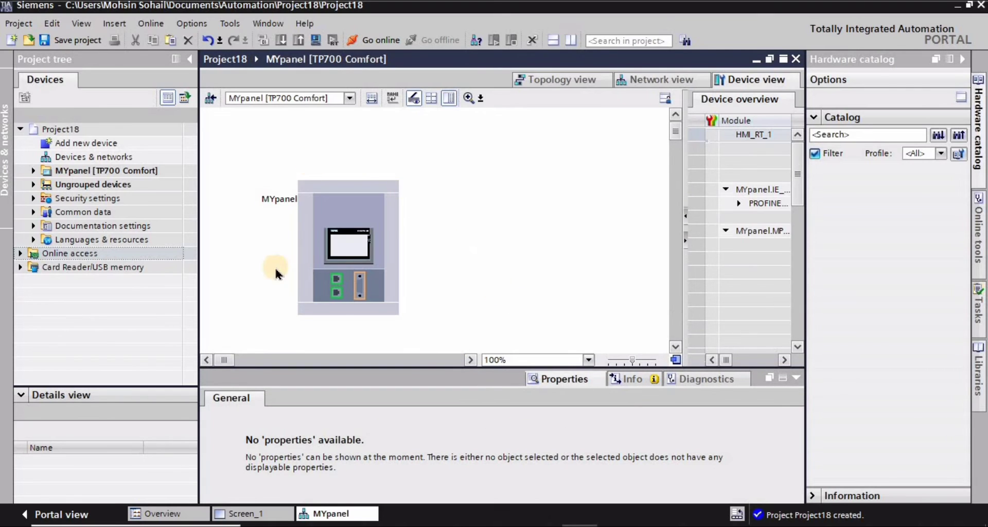
# Step: Examine the IP address and subnet mask in the Ethernet addresses of MYpanel's PROFINET interface
pyautogui.click(338, 288)
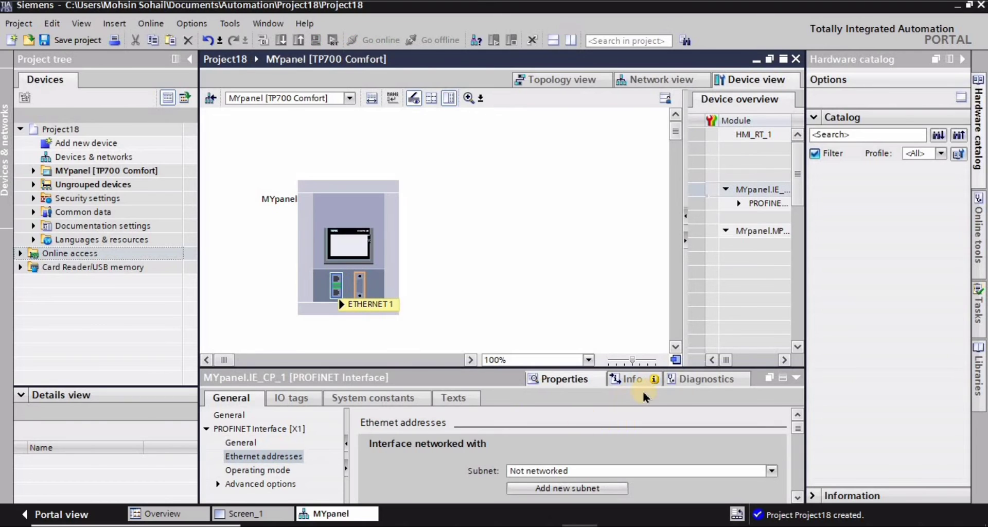
pyautogui.click(698, 379)
pyautogui.click(563, 380)
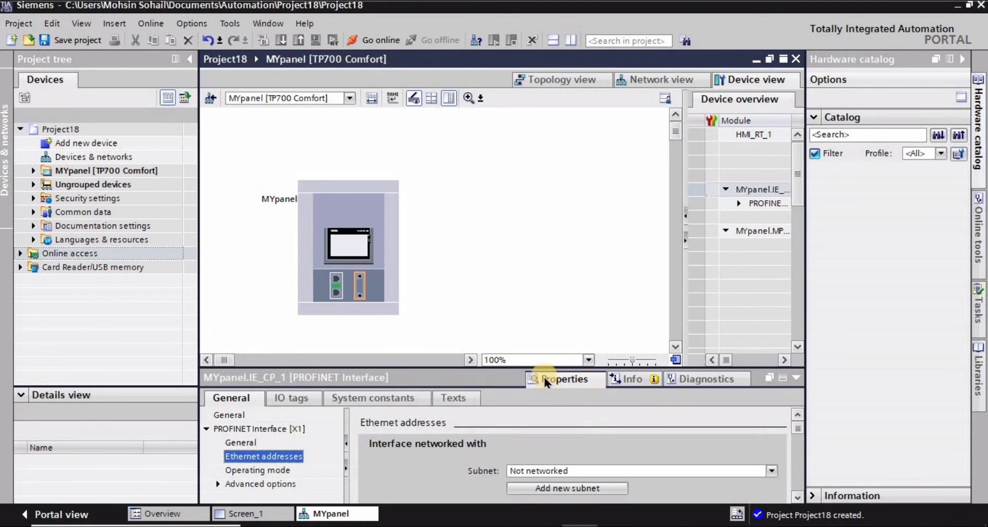
pyautogui.click(204, 429)
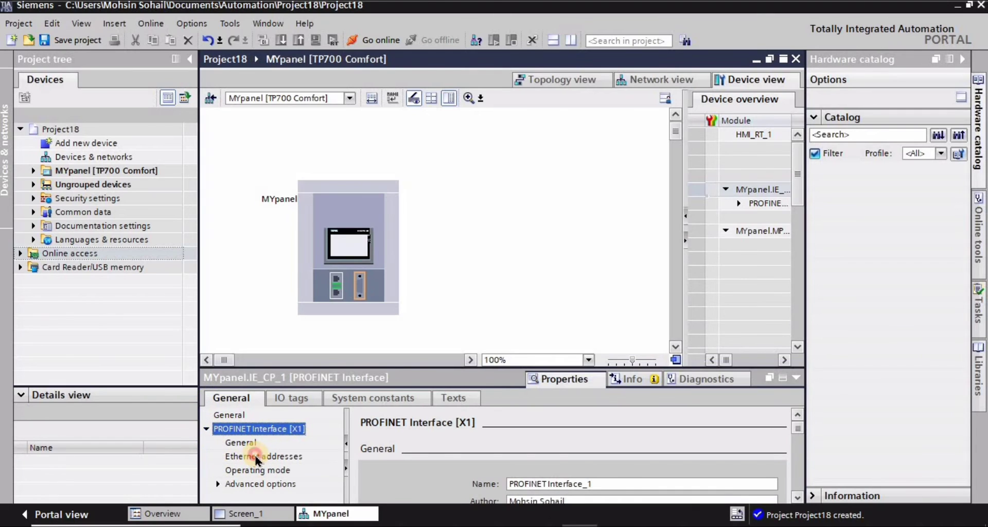
pyautogui.click(254, 454)
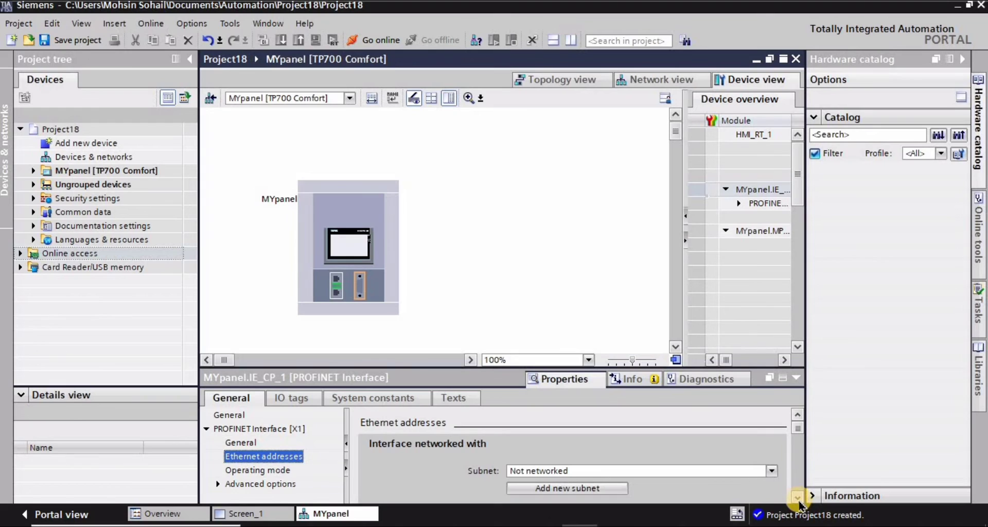
pyautogui.scroll(-5, 795, 494)
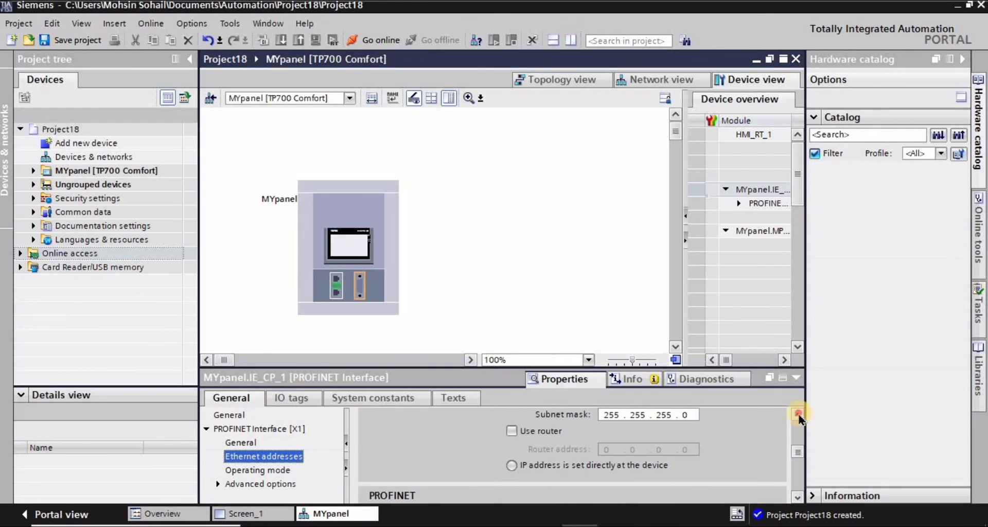
pyautogui.scroll(2, 642, 407)
pyautogui.click(512, 258)
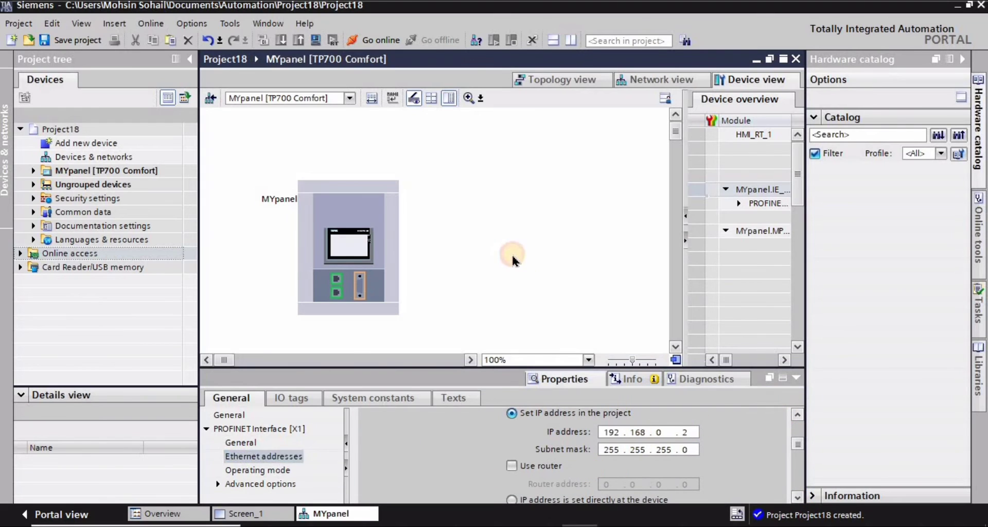
pyautogui.click(333, 291)
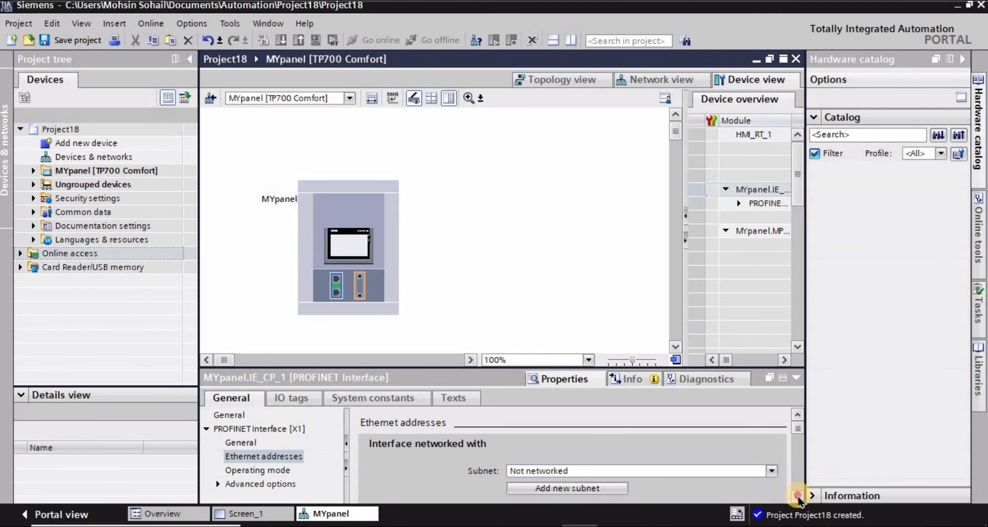
pyautogui.scroll(-4, 746, 463)
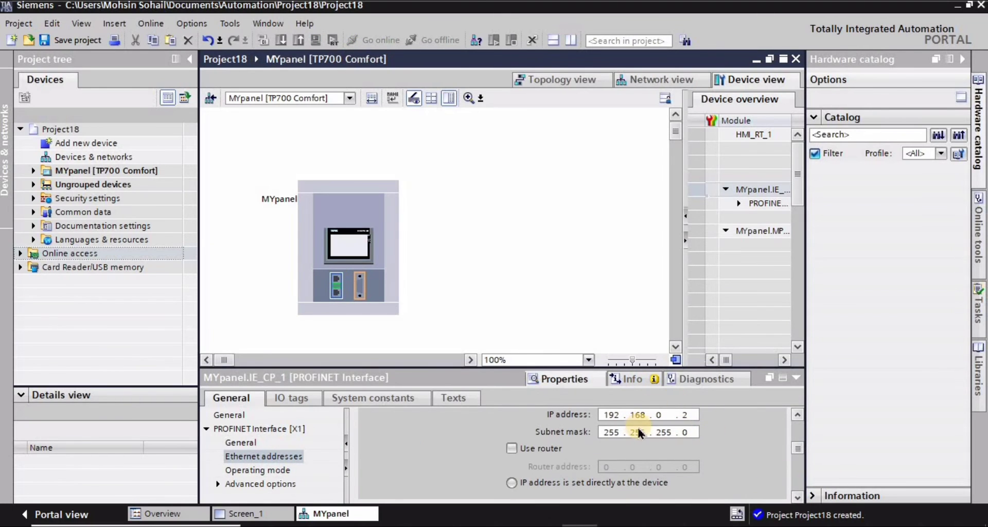
pyautogui.scroll(1, 638, 432)
pyautogui.click(682, 432)
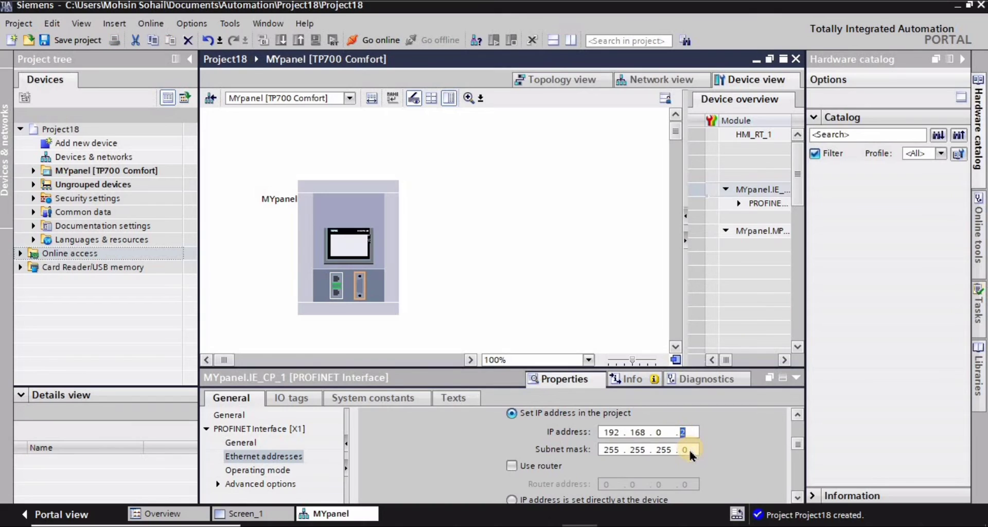
pyautogui.click(684, 449)
pyautogui.click(540, 270)
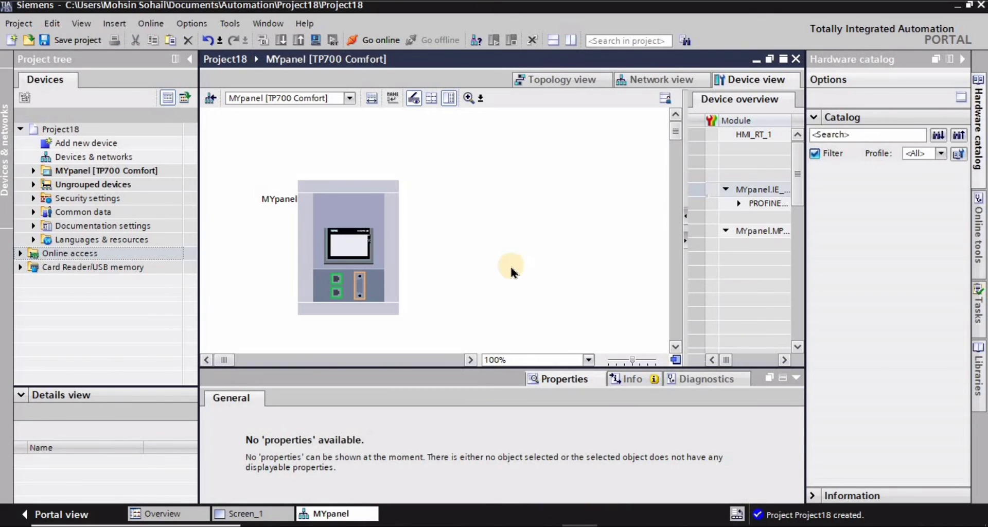
# Step: Add a PC station from the PC general group of PC systems and select it in the device view
pyautogui.doubleClick(73, 143)
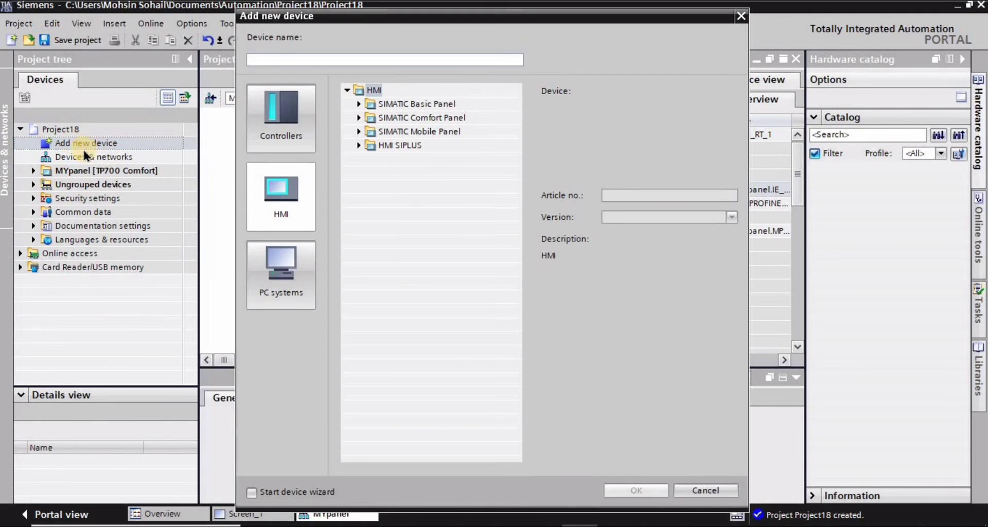
pyautogui.click(293, 288)
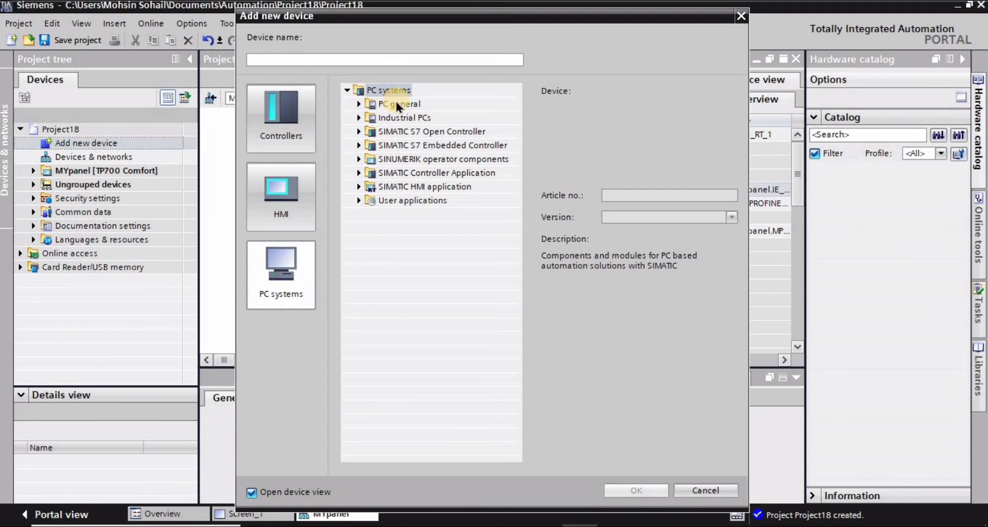
pyautogui.click(358, 104)
pyautogui.click(390, 119)
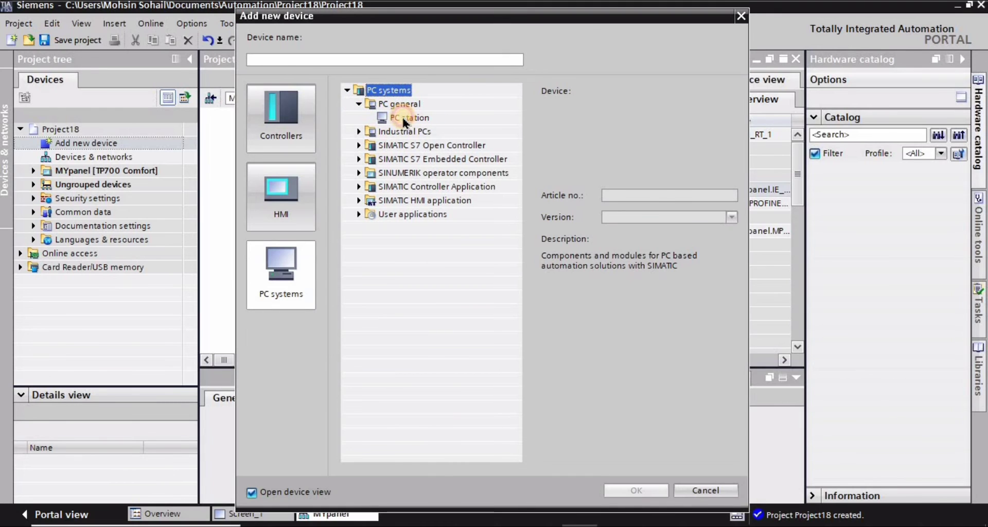
pyautogui.click(402, 117)
pyautogui.click(626, 485)
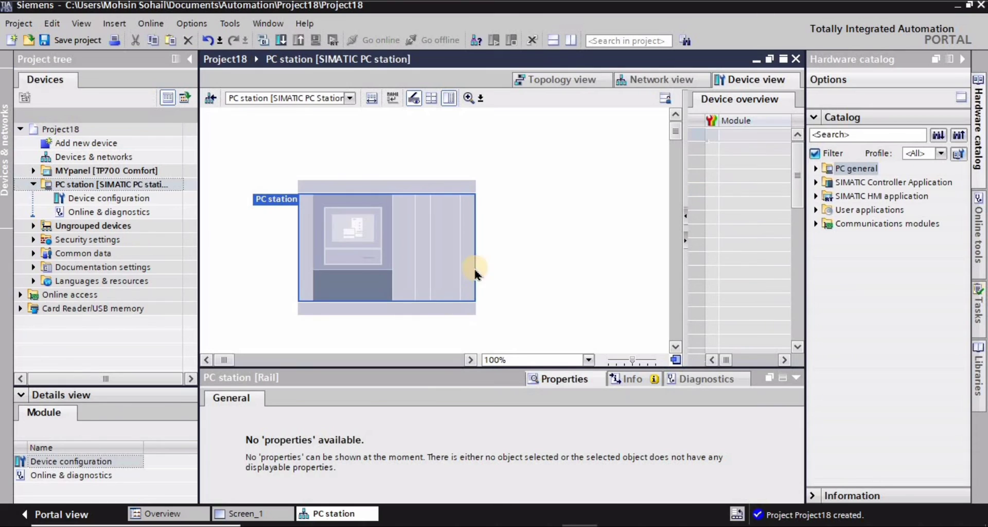
pyautogui.click(474, 273)
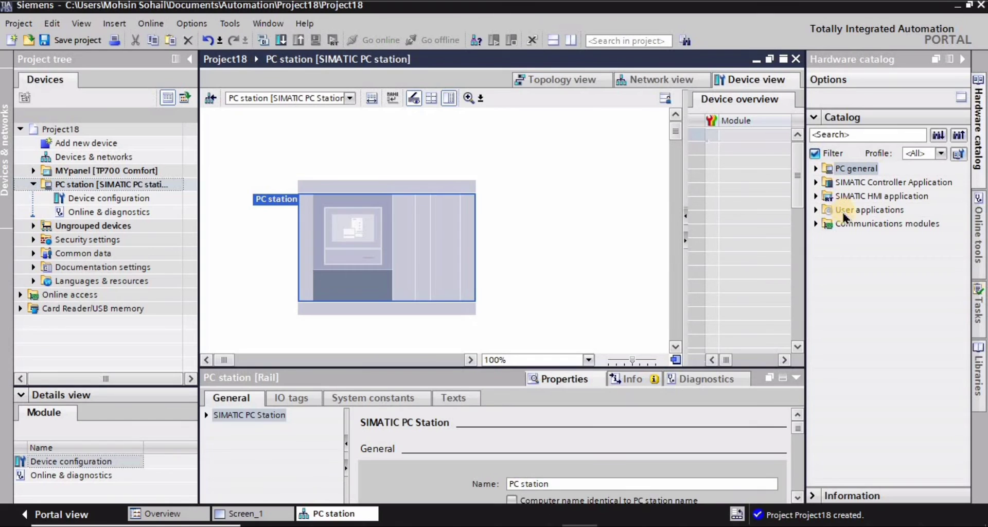
# Step: Insert a WinCC RT Advanced application from the SIMATIC HMI application group into the PC station
pyautogui.click(963, 60)
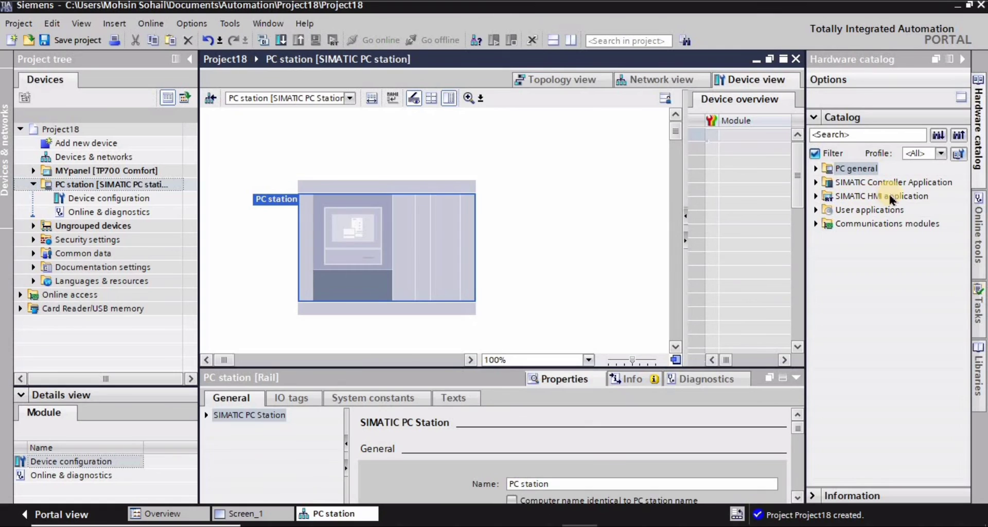
pyautogui.click(815, 196)
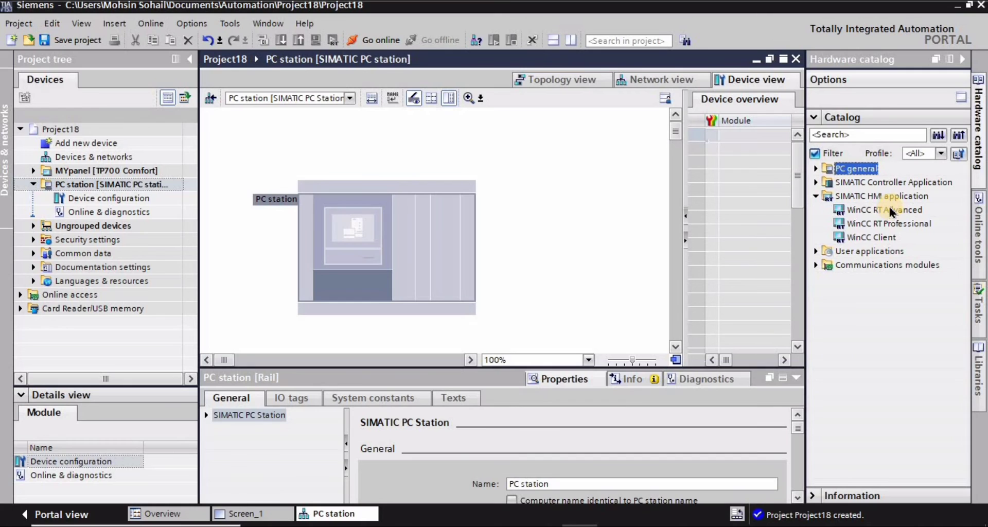
pyautogui.moveTo(888, 215); pyautogui.dragTo(451, 237)
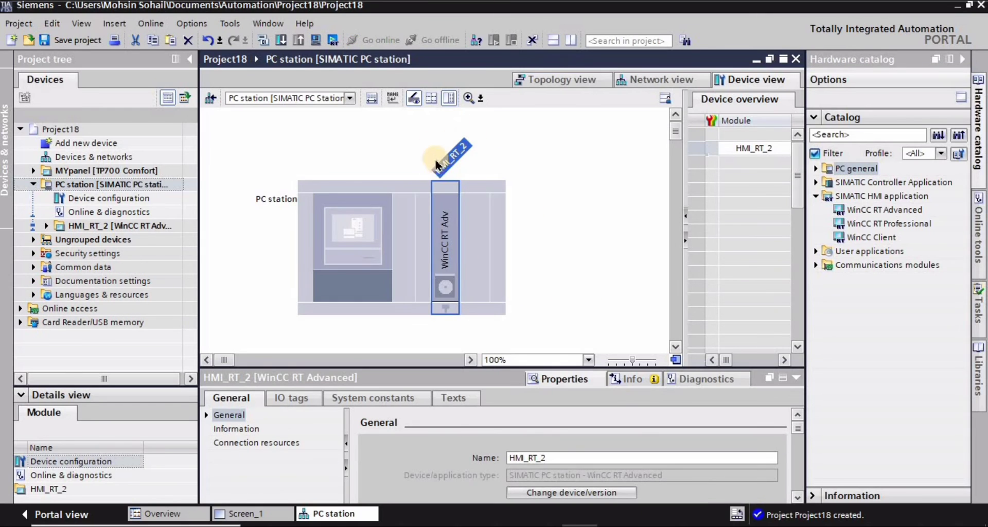
pyautogui.click(566, 280)
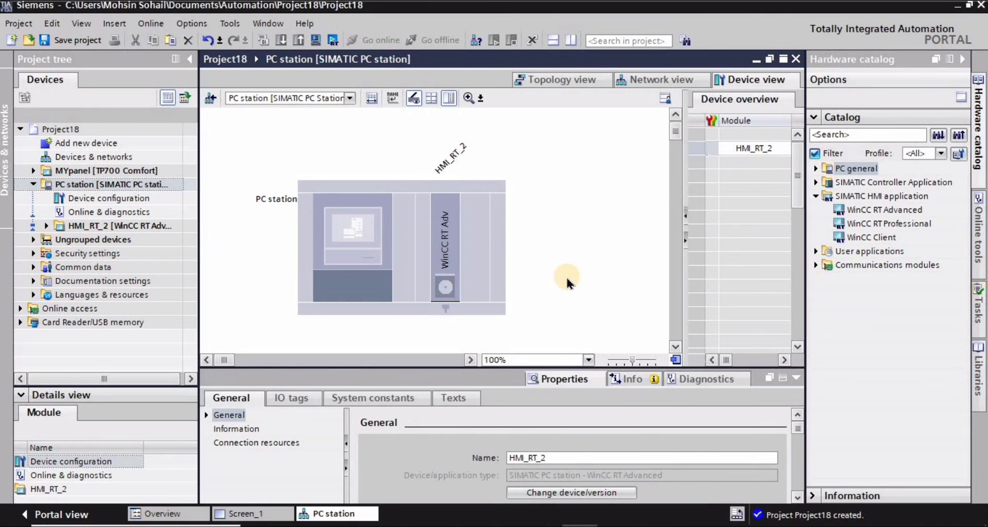
# Step: Insert an IE general module from the PROFINET/Ethernet communications modules into the PC station's slot beside the computer
pyautogui.click(815, 265)
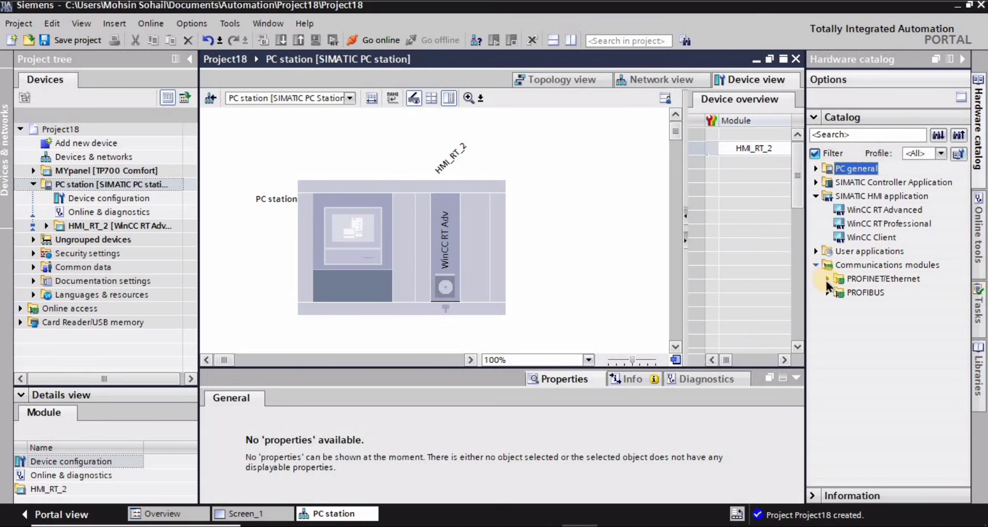
pyautogui.click(828, 279)
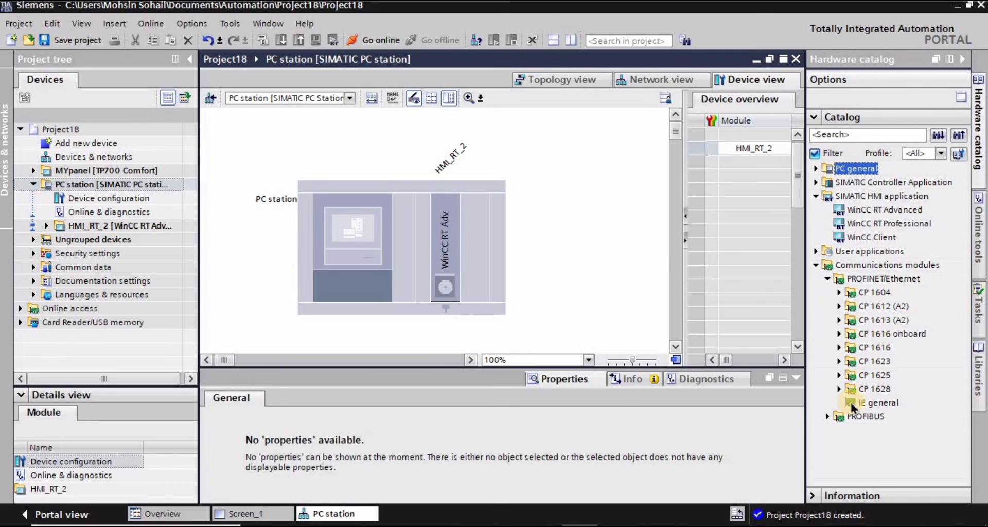
pyautogui.moveTo(858, 404); pyautogui.dragTo(405, 221)
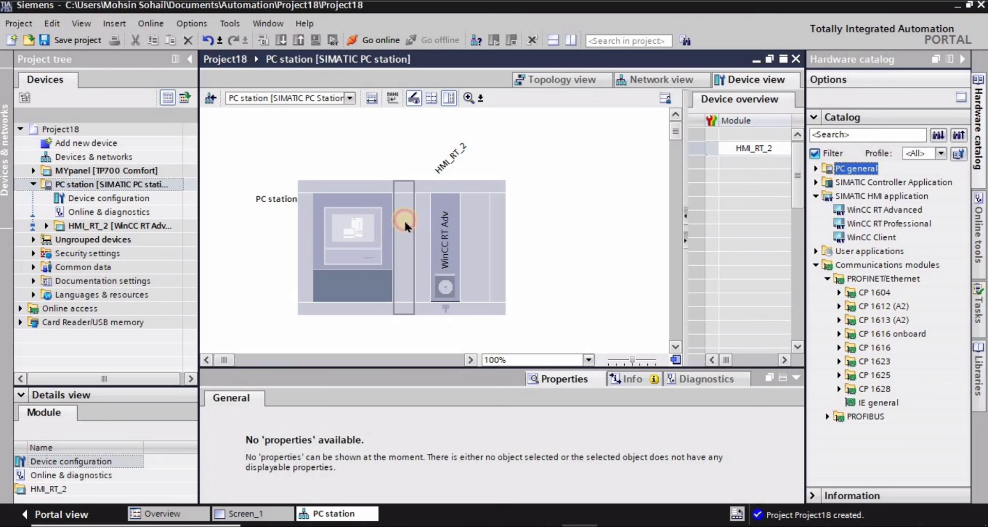
pyautogui.click(346, 129)
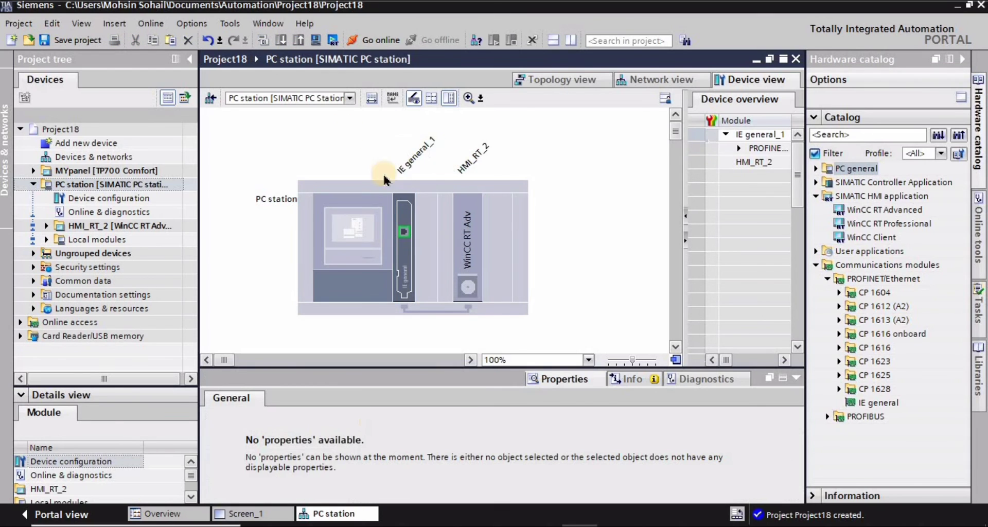
# Step: Examine the subnet, IP address and subnet mask in the Ethernet addresses of the IE general module's PROFINET interface
pyautogui.click(402, 215)
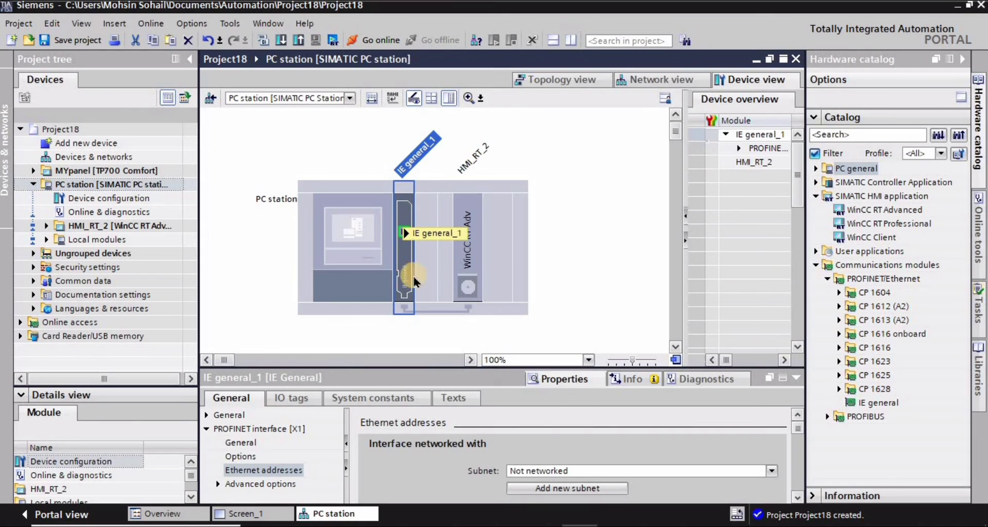
pyautogui.click(797, 497)
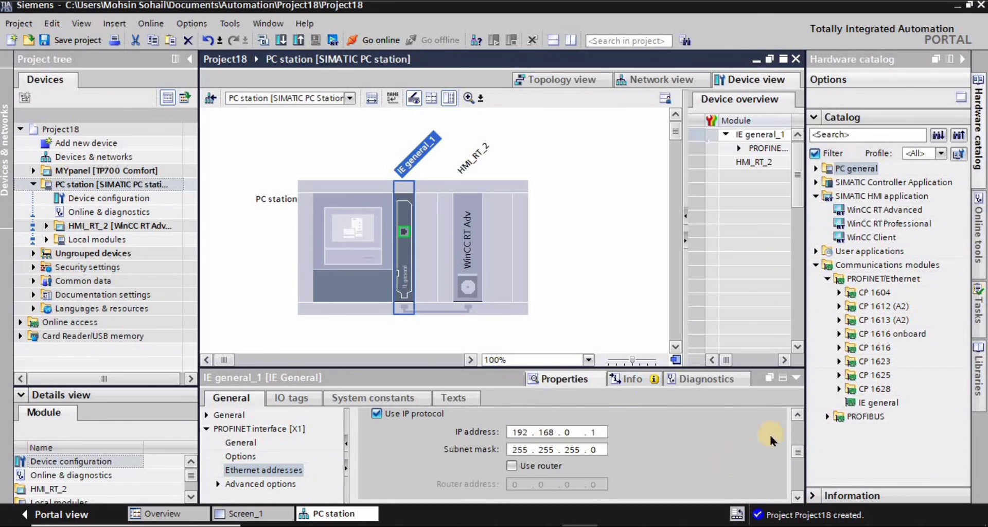
pyautogui.click(798, 411)
pyautogui.click(798, 411)
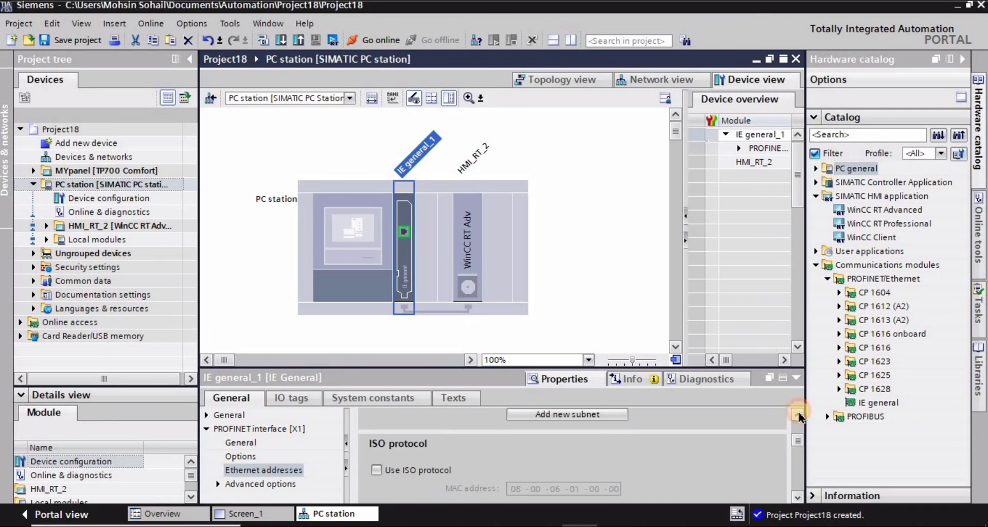
pyautogui.click(798, 411)
pyautogui.click(567, 237)
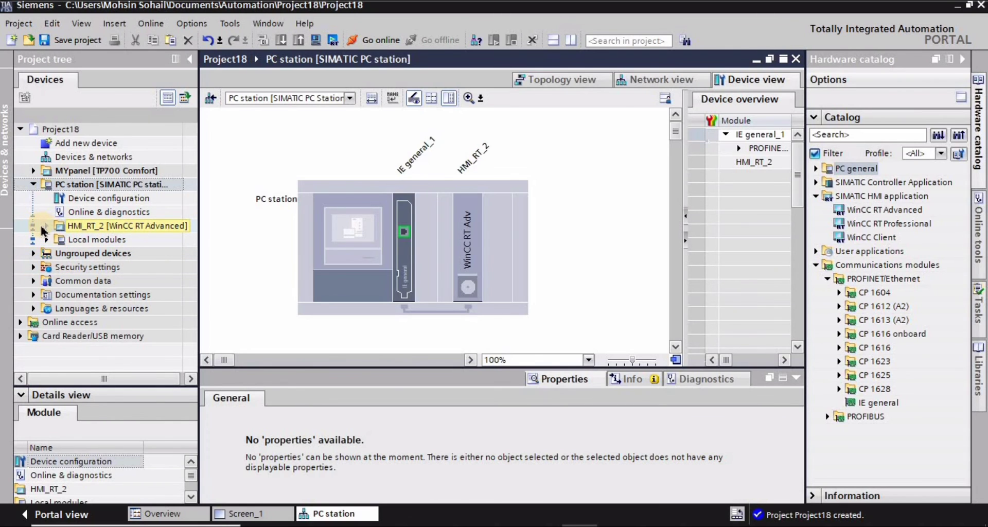
# Step: Open the runtime settings of HMI_RT_2 and look through the available screen resolutions
pyautogui.click(46, 226)
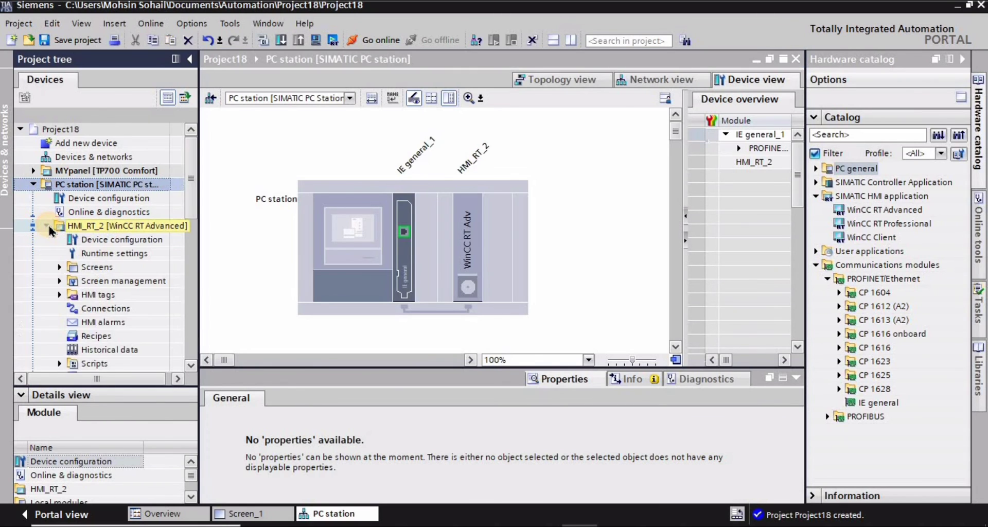
pyautogui.doubleClick(118, 254)
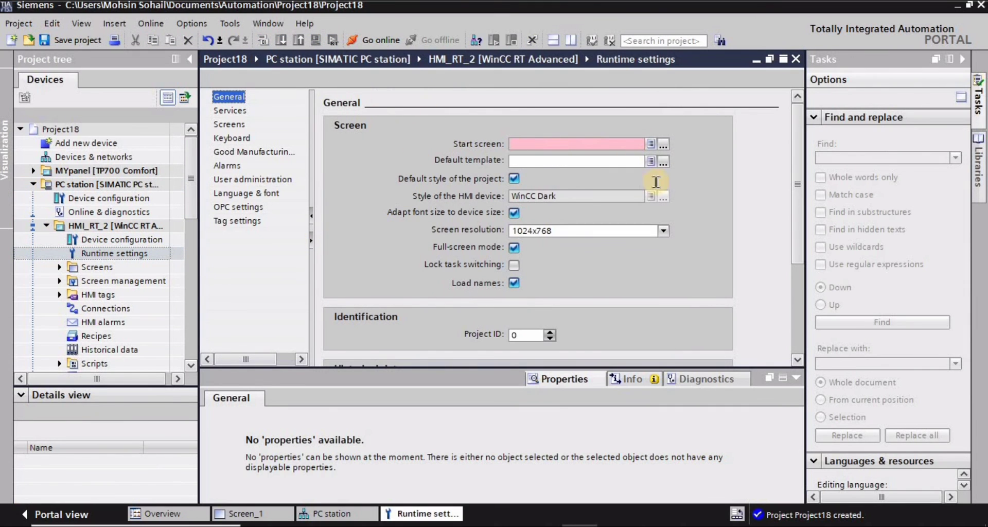
pyautogui.click(663, 230)
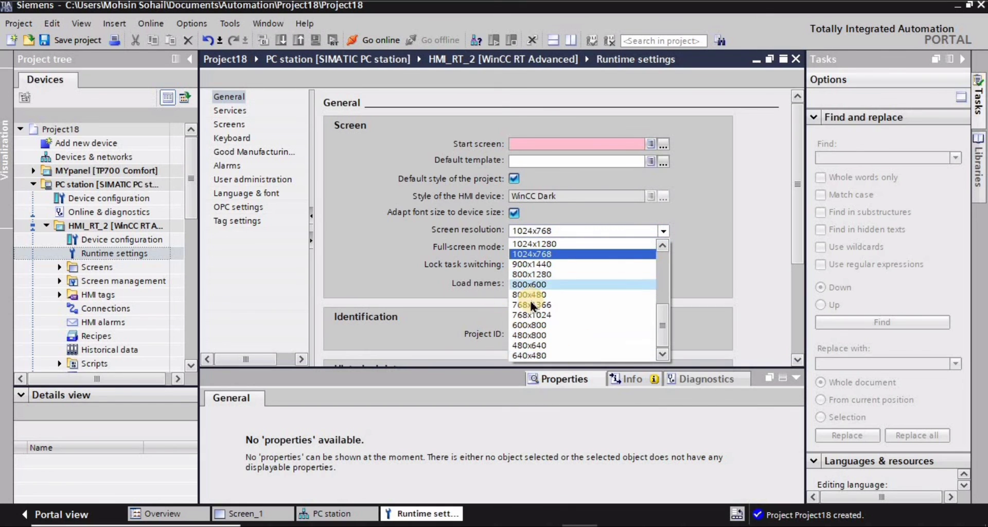
pyautogui.click(714, 252)
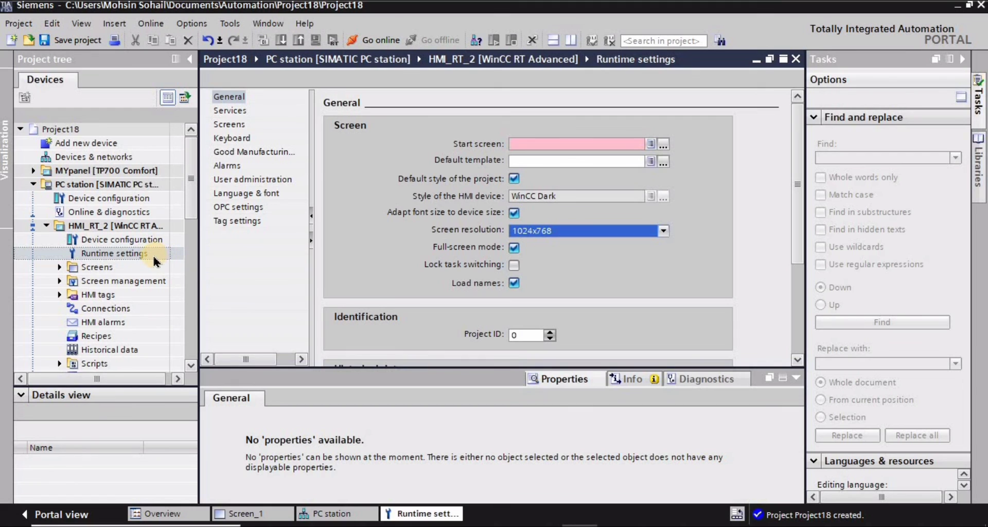
# Step: Add a new screen to the screens of HMI_RT_2
pyautogui.click(60, 267)
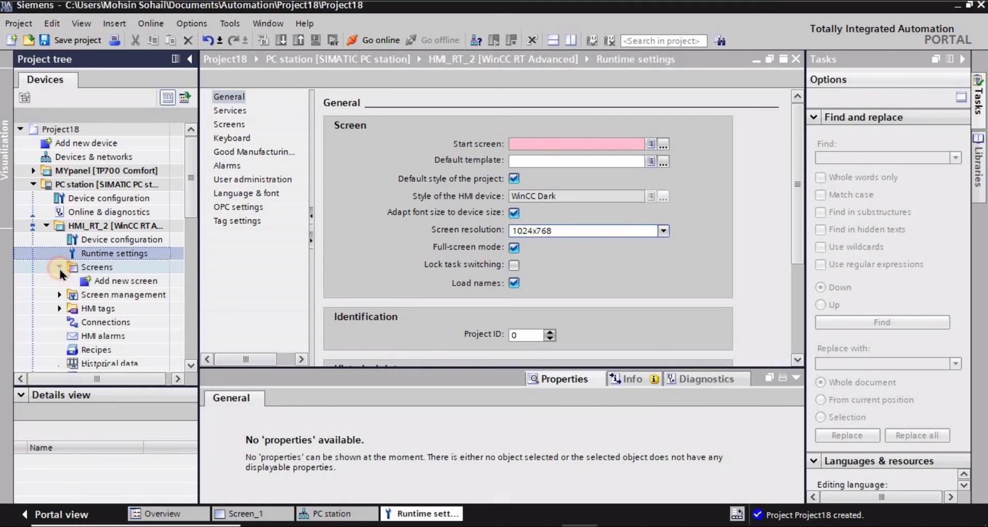
pyautogui.doubleClick(132, 280)
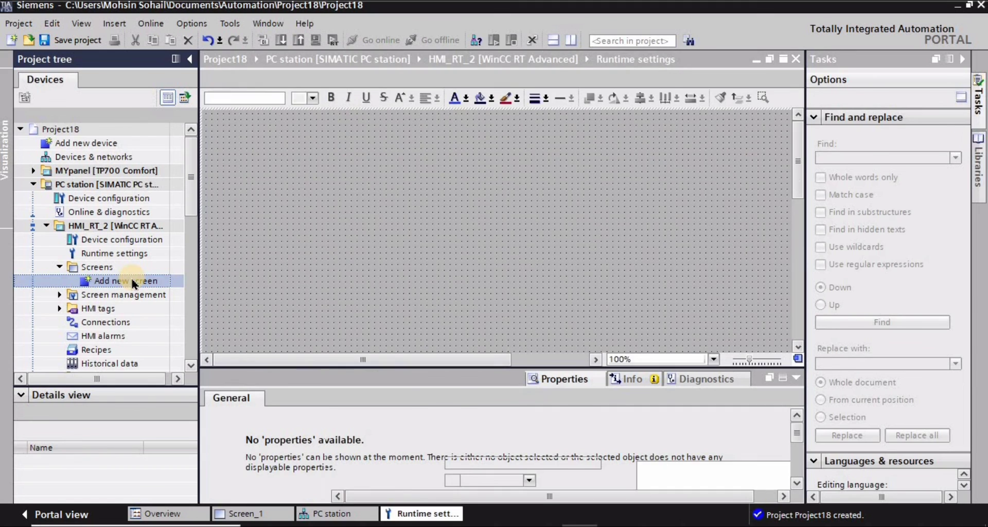